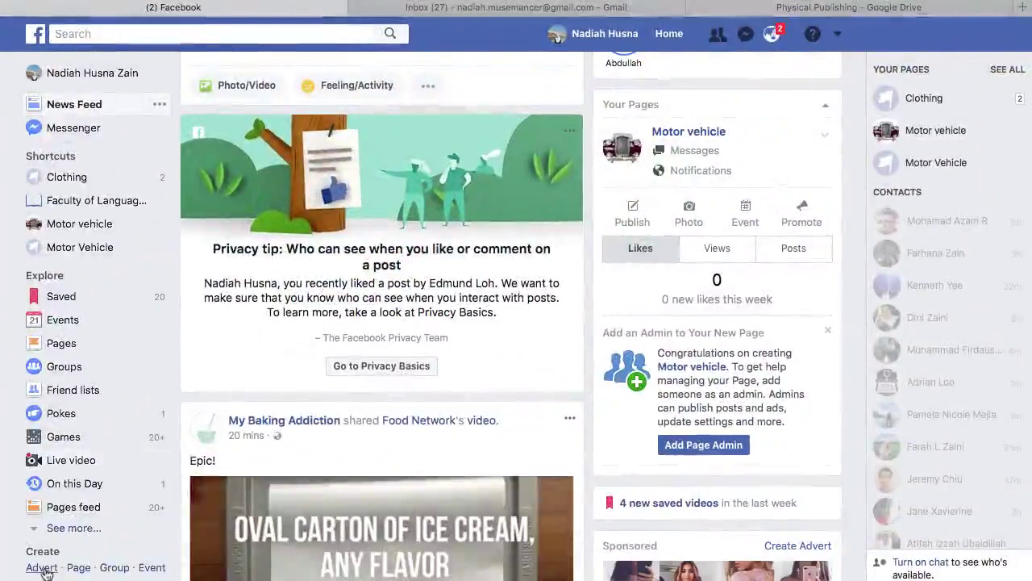
Start a new advert from the Create section of the Facebook sidebar.
{"action": "left_click", "coordinate": [41, 568]}
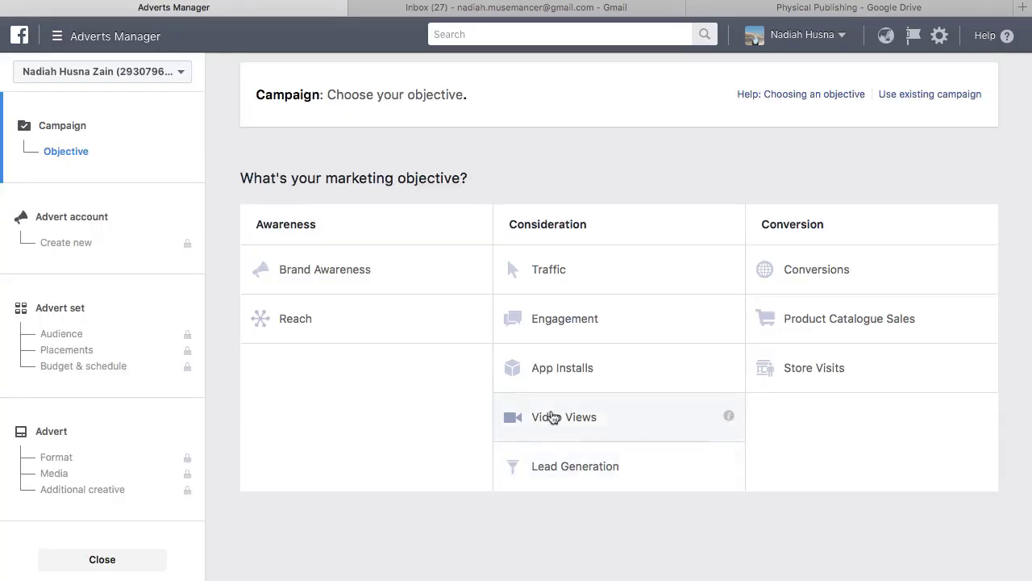
Choose the Video Views objective, name the campaign 'Video Views 1', and continue to the advert set.
{"action": "left_click", "coordinate": [552, 416]}
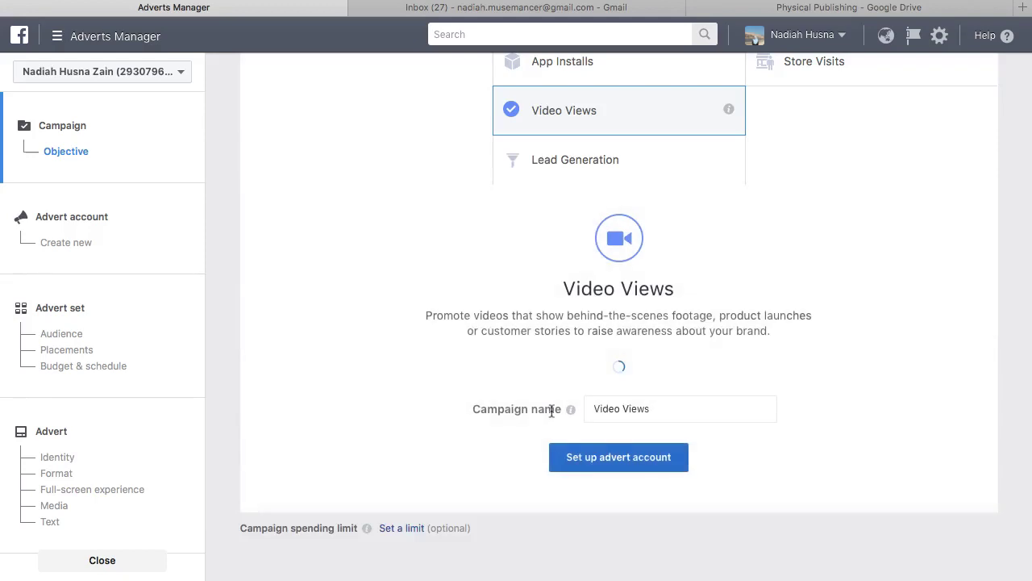
{"action": "scroll", "coordinate": [565, 451], "scroll_direction": "down", "scroll_amount": 1}
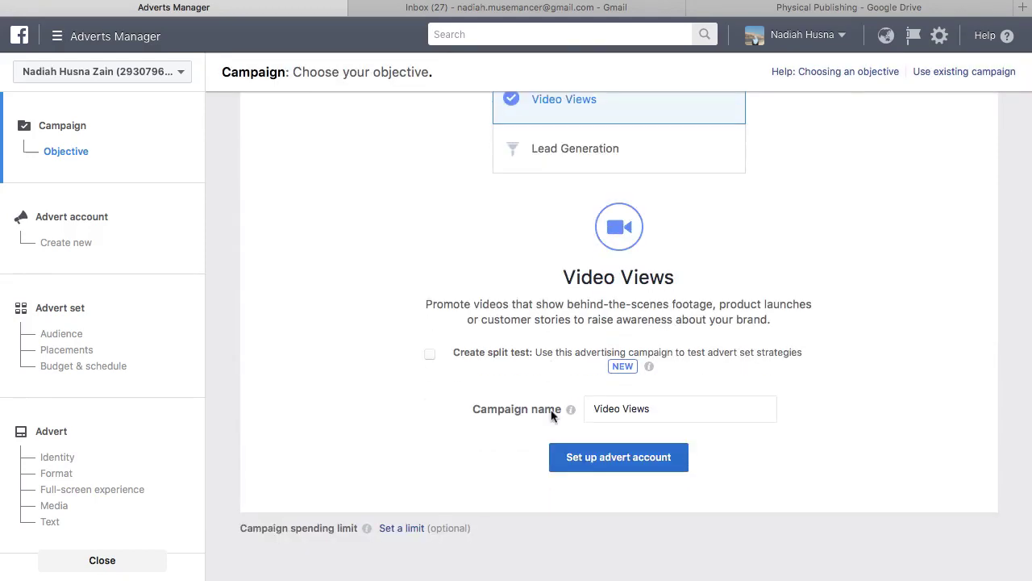
{"action": "left_click", "coordinate": [652, 409]}
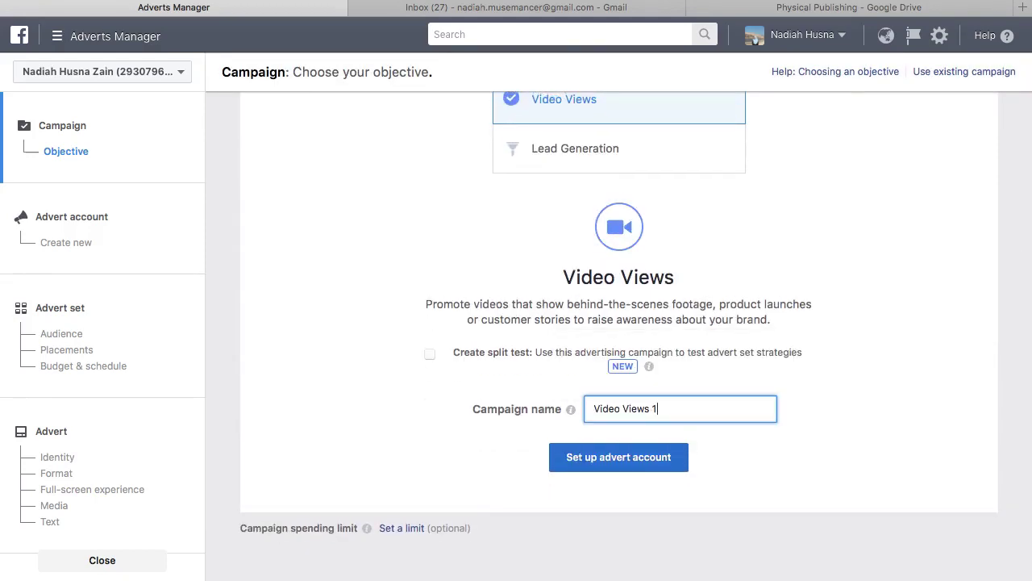
{"action": "left_click", "coordinate": [618, 456]}
{"action": "type", "text": "Video Views 1"}
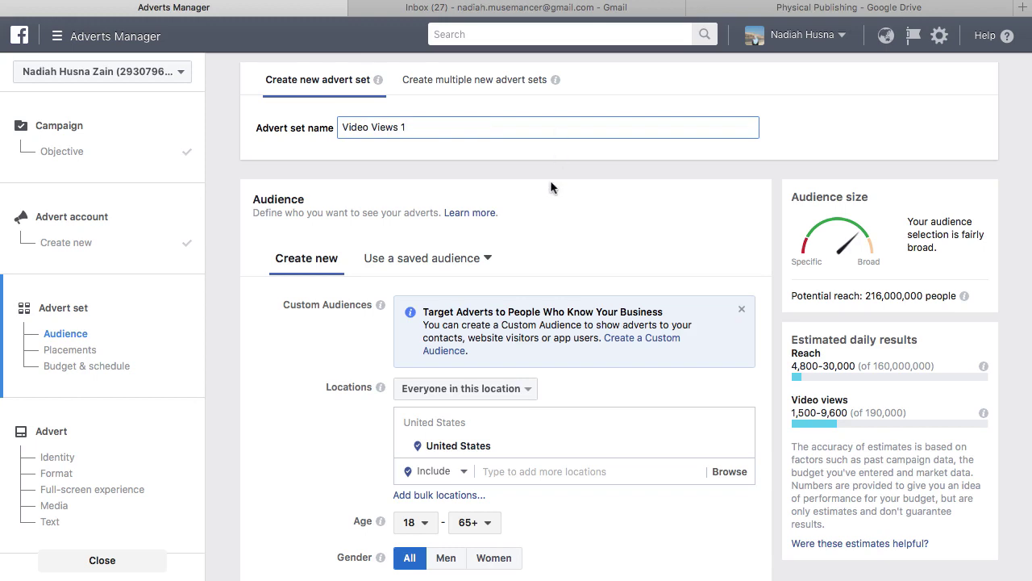
Set the audience's maximum age to 50, giving an 18–50 age range.
{"action": "scroll", "coordinate": [550, 185], "scroll_direction": "down", "scroll_amount": 2}
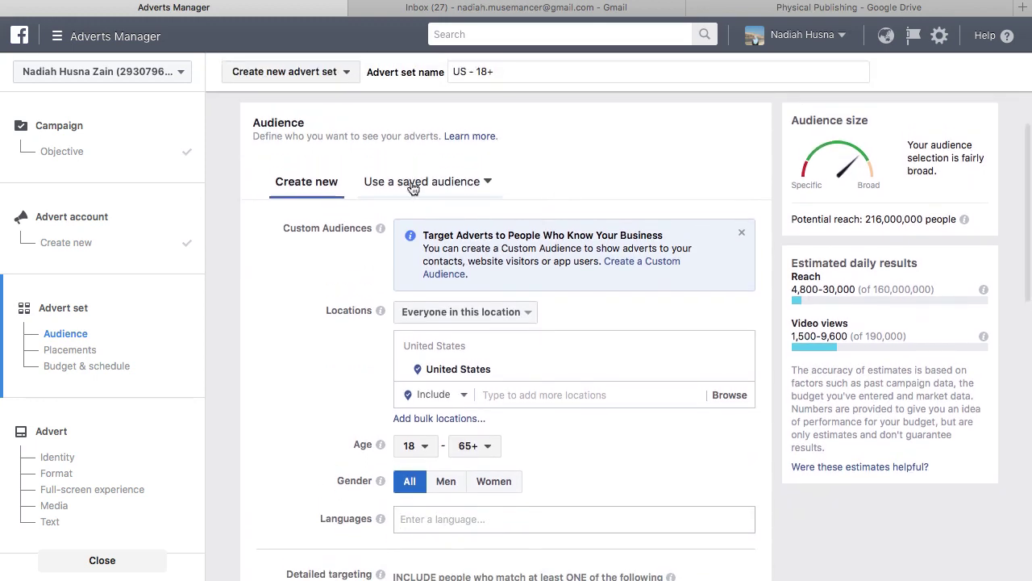
{"action": "scroll", "coordinate": [500, 196], "scroll_direction": "down", "scroll_amount": 3}
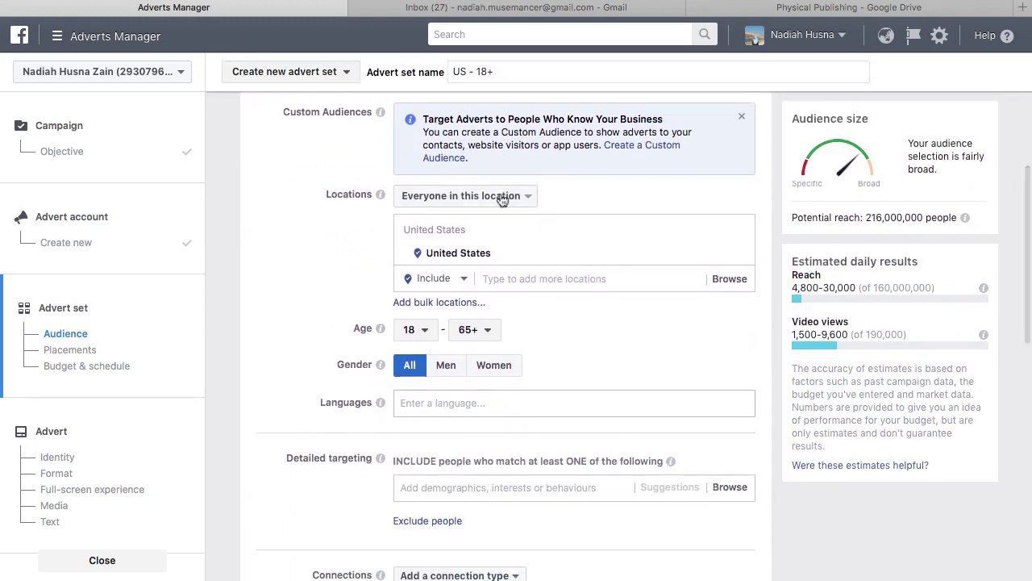
{"action": "left_click", "coordinate": [489, 330]}
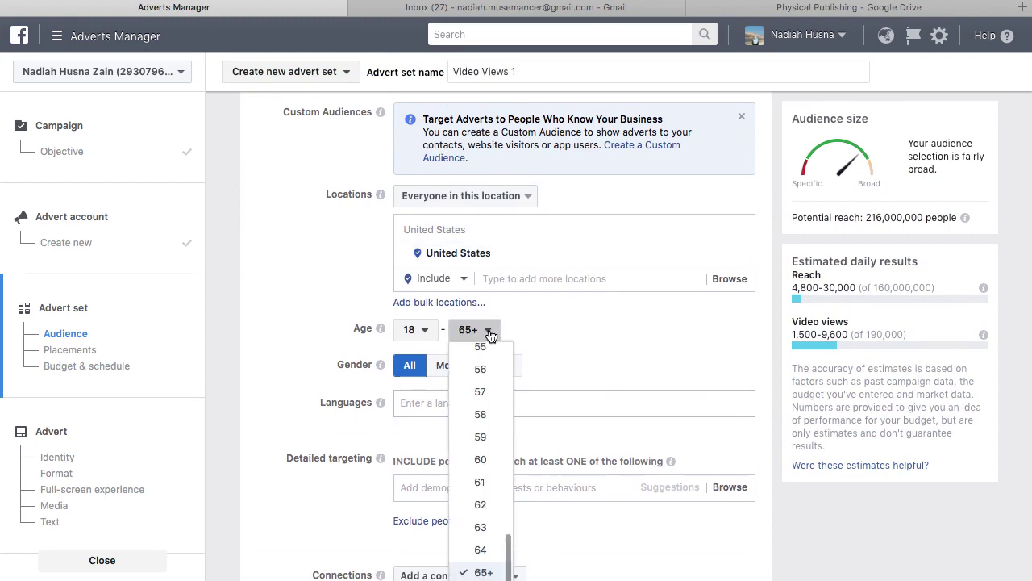
{"action": "scroll", "coordinate": [481, 393], "scroll_direction": "up", "scroll_amount": 2}
{"action": "scroll", "coordinate": [482, 393], "scroll_direction": "up", "scroll_amount": 2}
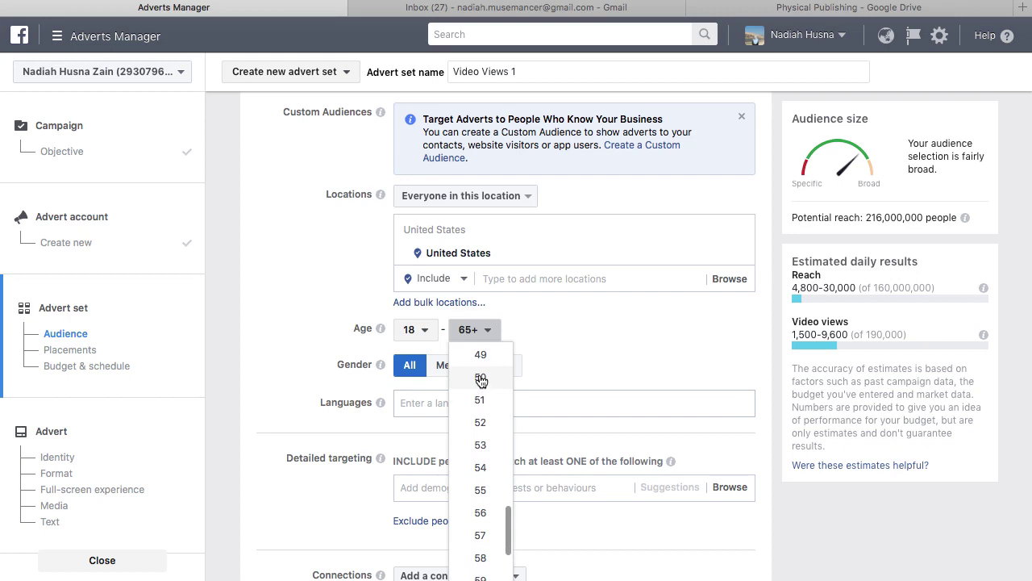
{"action": "left_click", "coordinate": [481, 378]}
Add English (US) as the audience's target language.
{"action": "scroll", "coordinate": [575, 322], "scroll_direction": "down", "scroll_amount": 3}
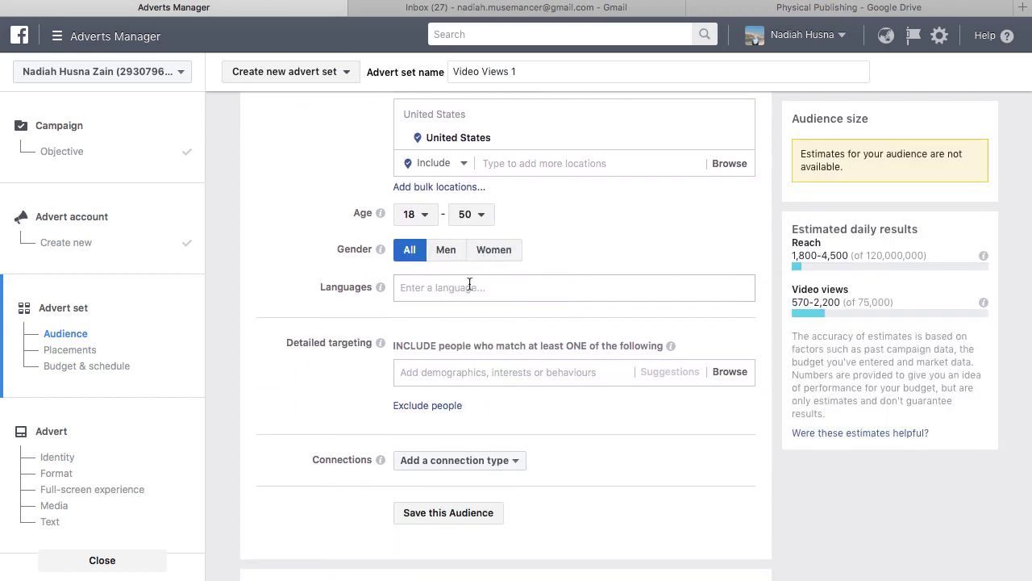
{"action": "left_click", "coordinate": [468, 287]}
{"action": "type", "text": "E"}
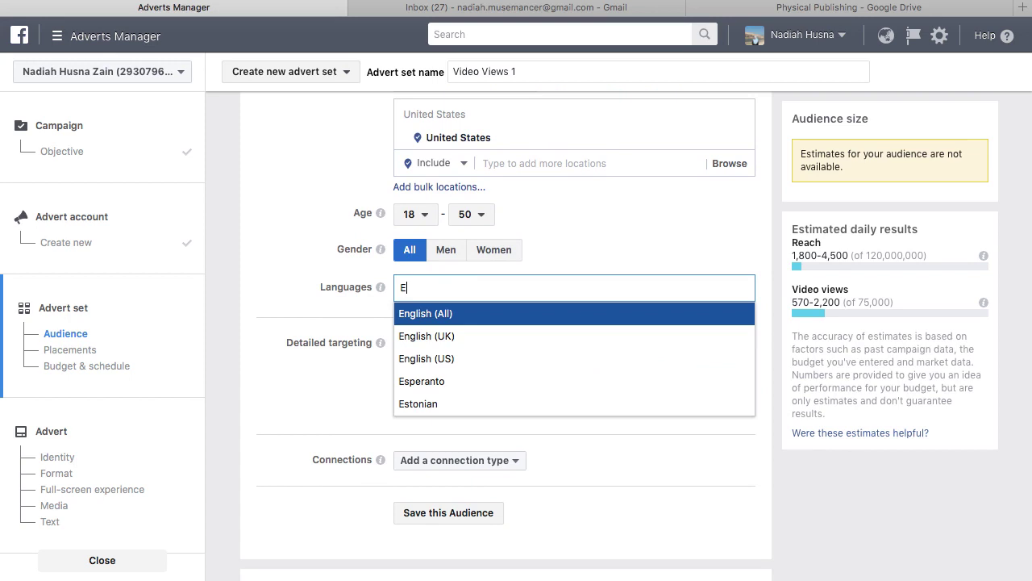
{"action": "left_click", "coordinate": [447, 358]}
{"action": "scroll", "coordinate": [447, 360], "scroll_direction": "down", "scroll_amount": 2}
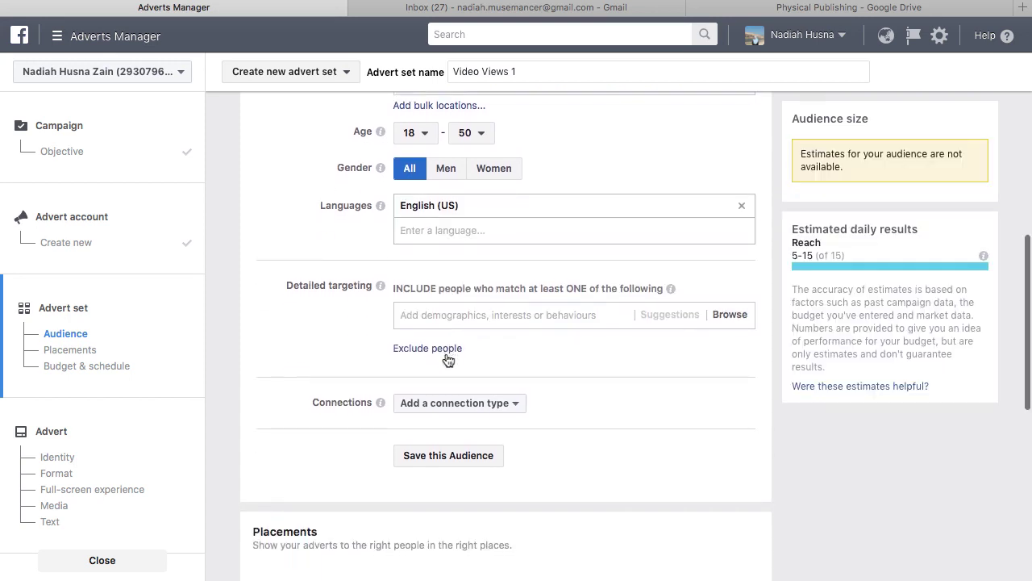
{"action": "scroll", "coordinate": [448, 360], "scroll_direction": "down", "scroll_amount": 2}
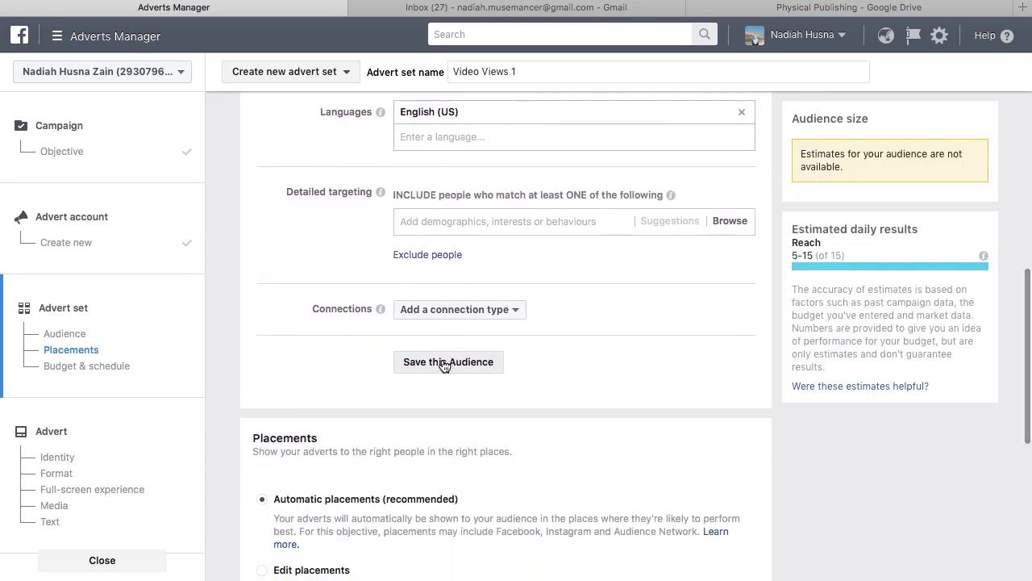
Save the current targeting as an audience named 'Video Views 1 Audience'.
{"action": "left_click", "coordinate": [445, 362]}
{"action": "type", "text": "Video Views 1"}
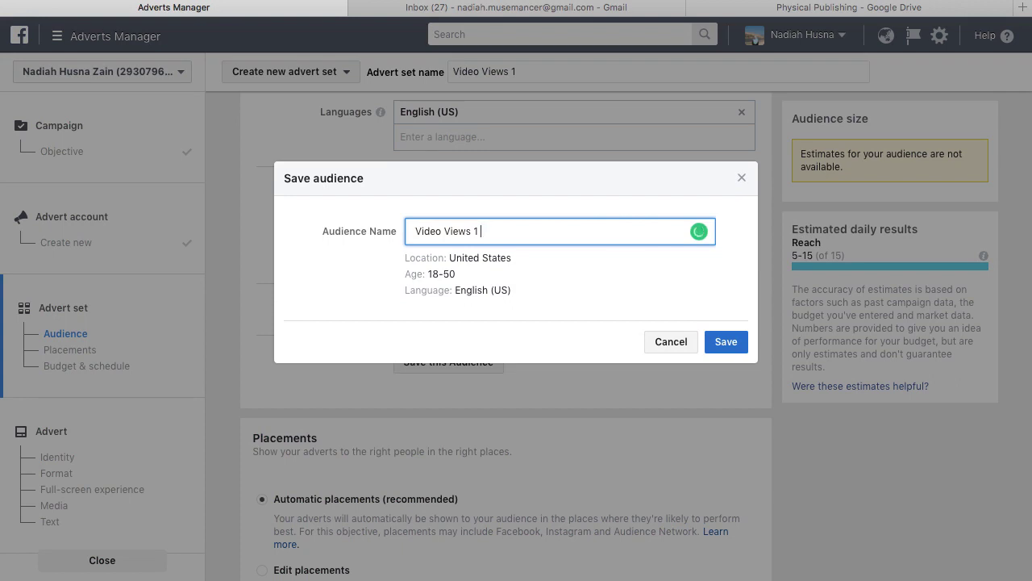
{"action": "type", "text": "Audience"}
{"action": "left_click", "coordinate": [729, 341]}
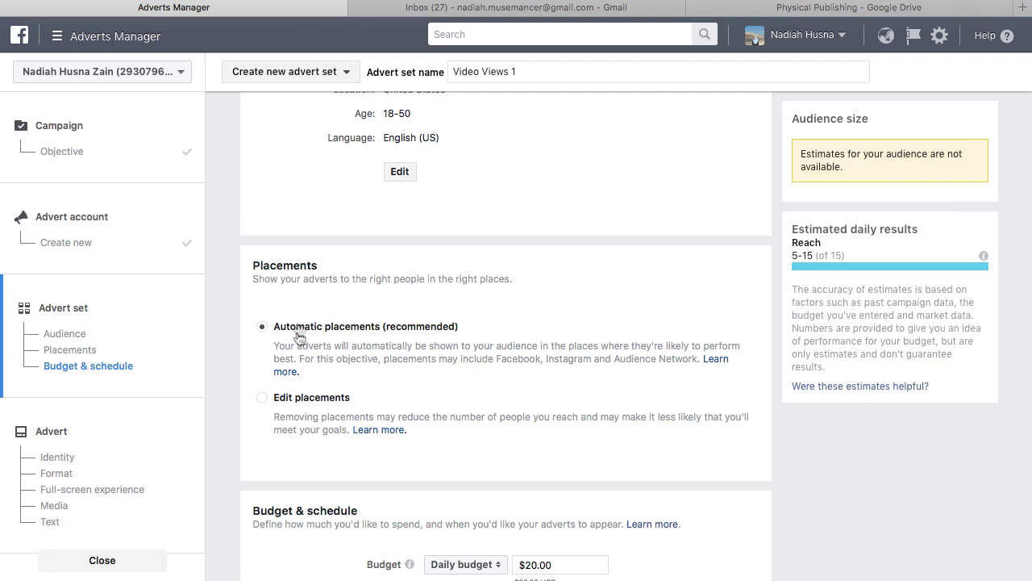
Switch to manual placements and drop Instant Articles, In-stream videos, Right column and Suggested videos.
{"action": "left_click", "coordinate": [262, 398]}
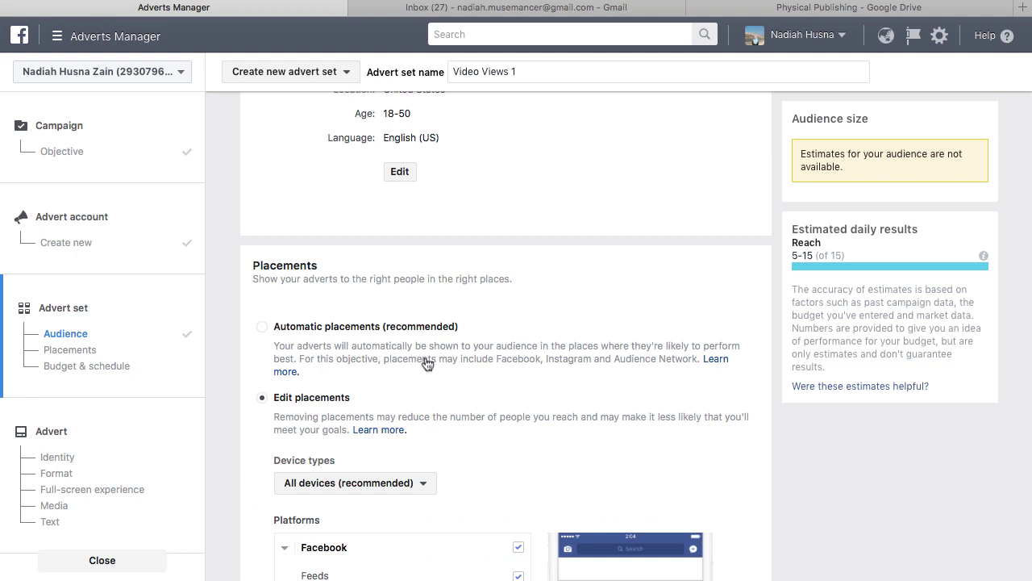
{"action": "scroll", "coordinate": [427, 363], "scroll_direction": "down", "scroll_amount": 5}
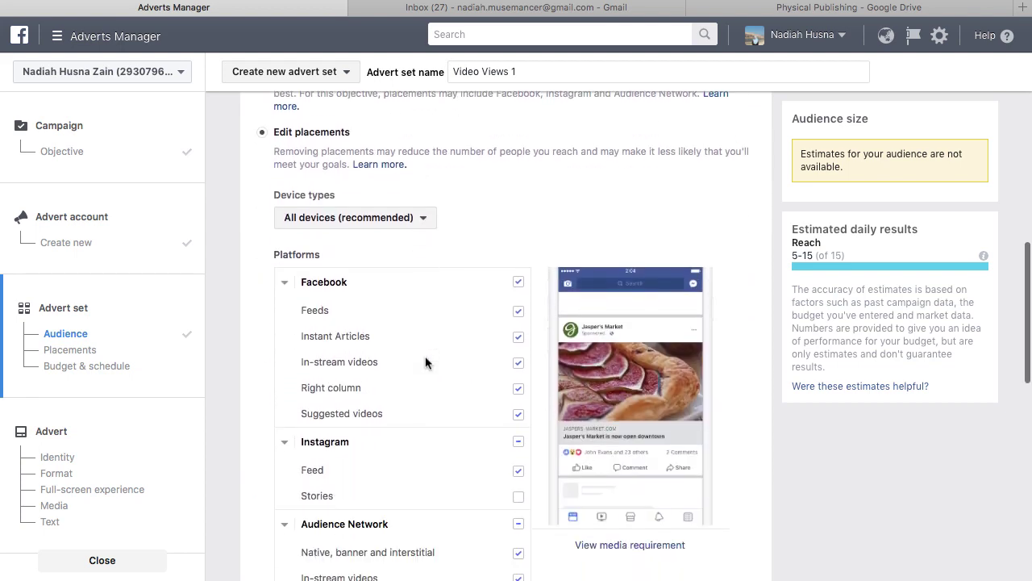
{"action": "left_click", "coordinate": [518, 337]}
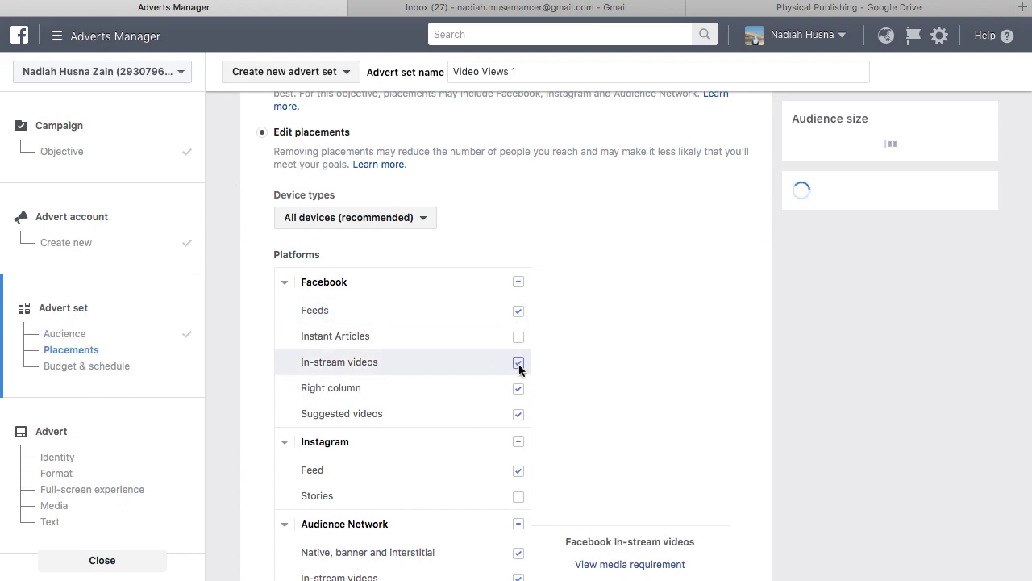
{"action": "left_click", "coordinate": [518, 364]}
{"action": "left_click", "coordinate": [518, 388]}
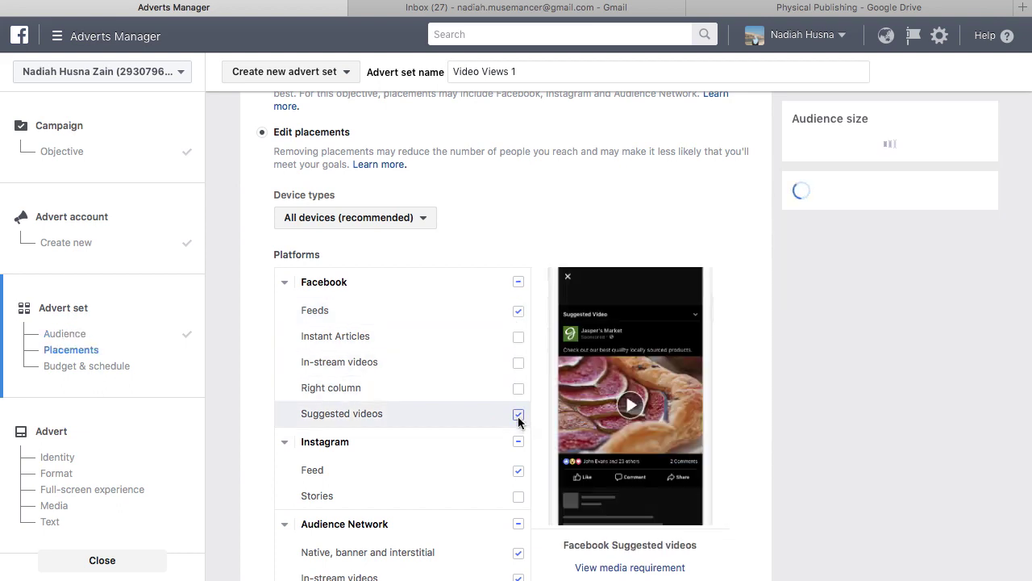
{"action": "left_click", "coordinate": [518, 414]}
Remove all Instagram and Audience Network placements, leaving only Facebook Feeds.
{"action": "left_click", "coordinate": [518, 441]}
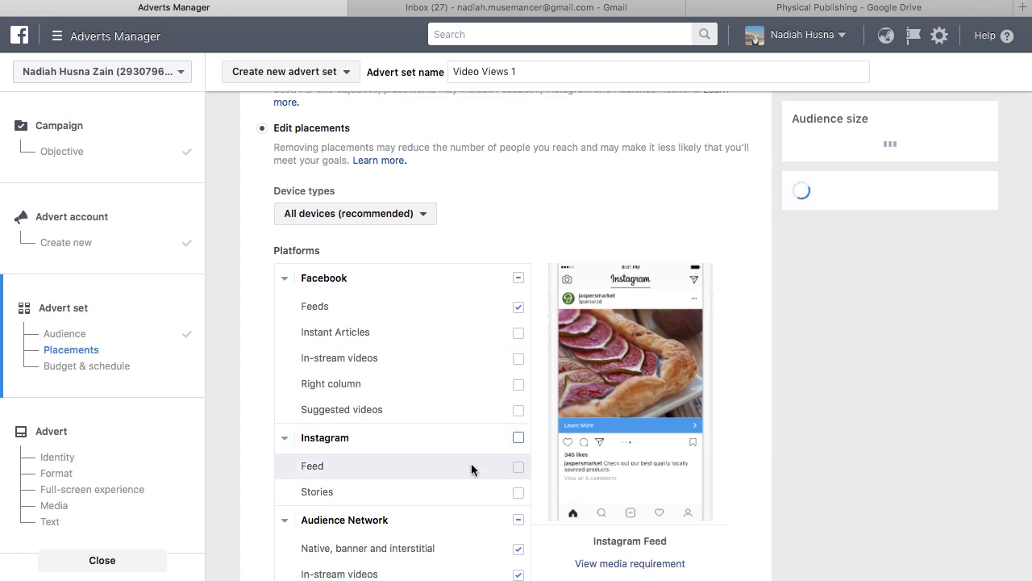
{"action": "scroll", "coordinate": [472, 469], "scroll_direction": "down", "scroll_amount": 3}
{"action": "left_click", "coordinate": [519, 382]}
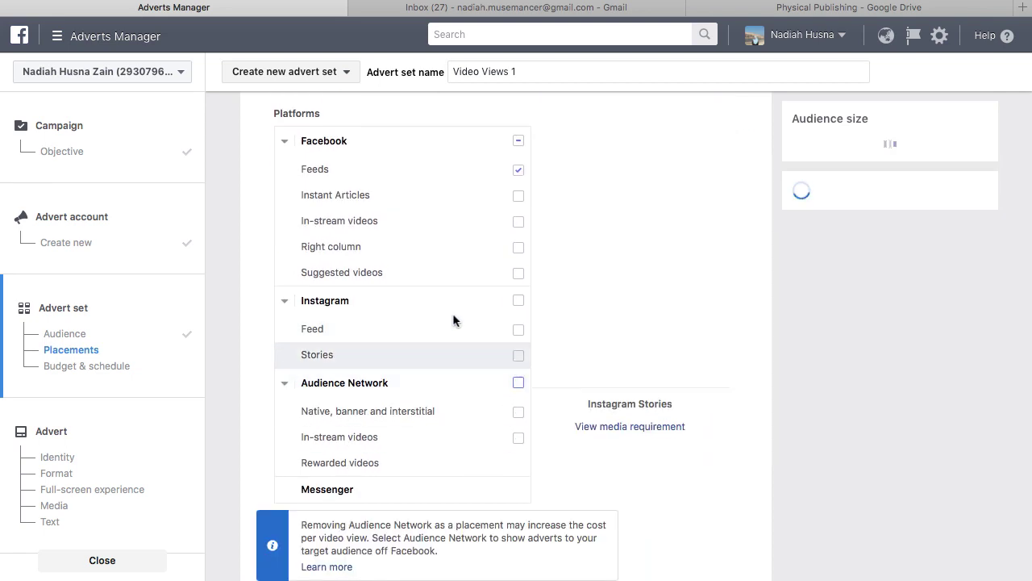
{"action": "scroll", "coordinate": [453, 315], "scroll_direction": "up", "scroll_amount": 2}
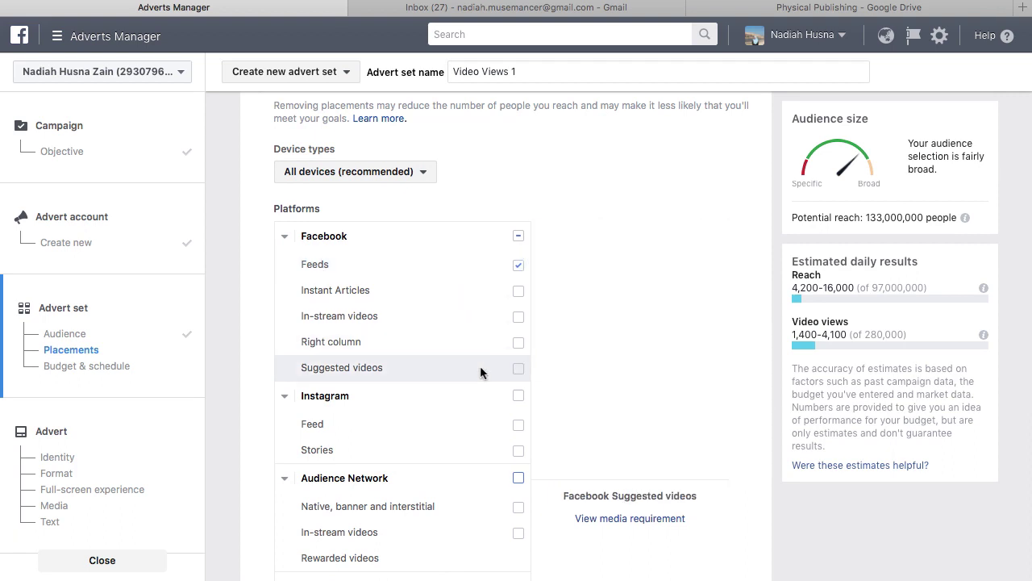
{"action": "scroll", "coordinate": [480, 367], "scroll_direction": "down", "scroll_amount": 3}
{"action": "scroll", "coordinate": [481, 371], "scroll_direction": "down", "scroll_amount": 2}
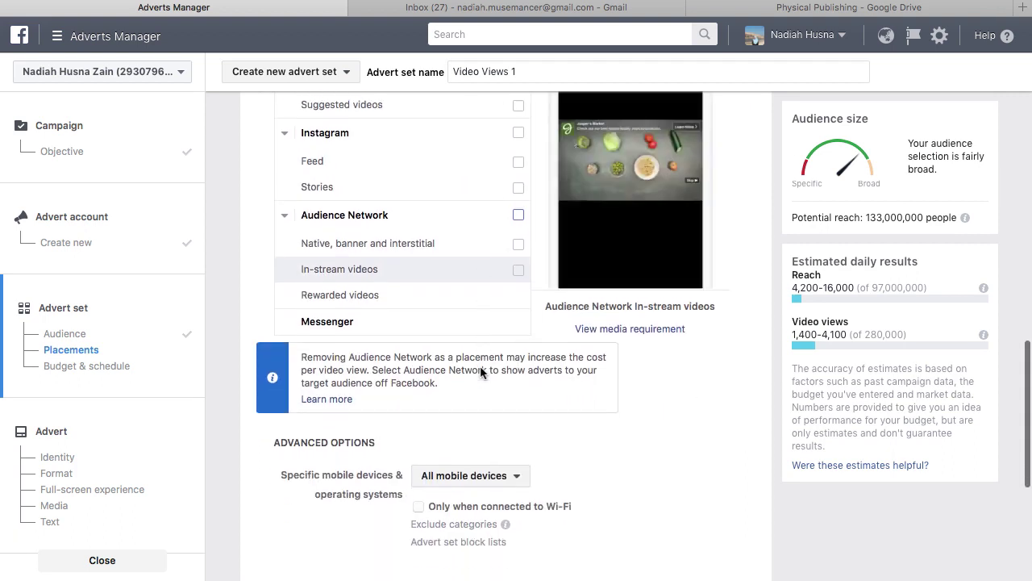
{"action": "scroll", "coordinate": [480, 369], "scroll_direction": "down", "scroll_amount": 2}
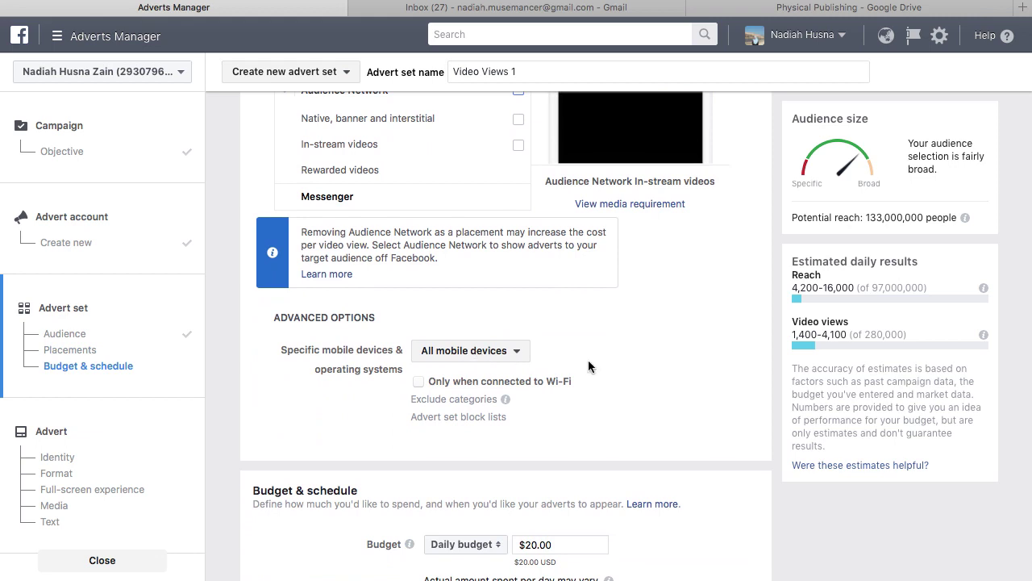
{"action": "scroll", "coordinate": [589, 367], "scroll_direction": "down", "scroll_amount": 3}
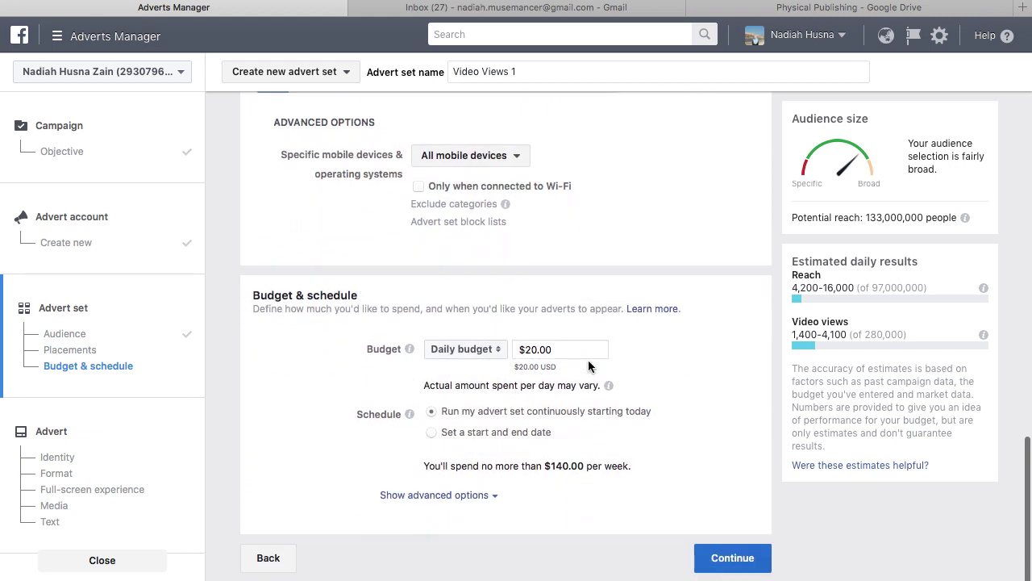
Lower the daily budget from $20.00 to $5.00, review the bid settings, and continue to the advert.
{"action": "left_click", "coordinate": [536, 352]}
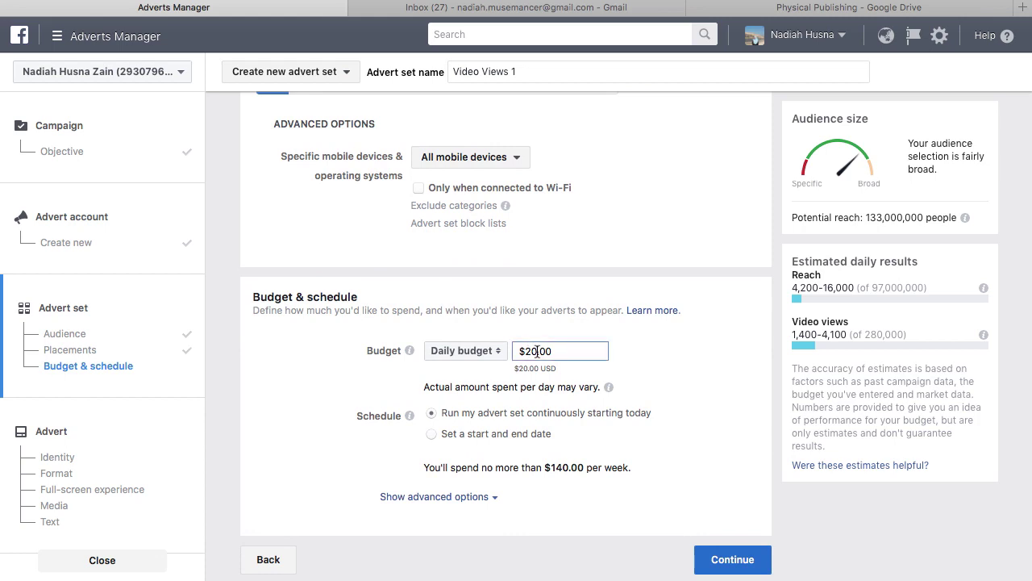
{"action": "key", "text": "BackSpace"}
{"action": "left_click", "coordinate": [442, 497]}
{"action": "scroll", "coordinate": [441, 503], "scroll_direction": "down", "scroll_amount": 2}
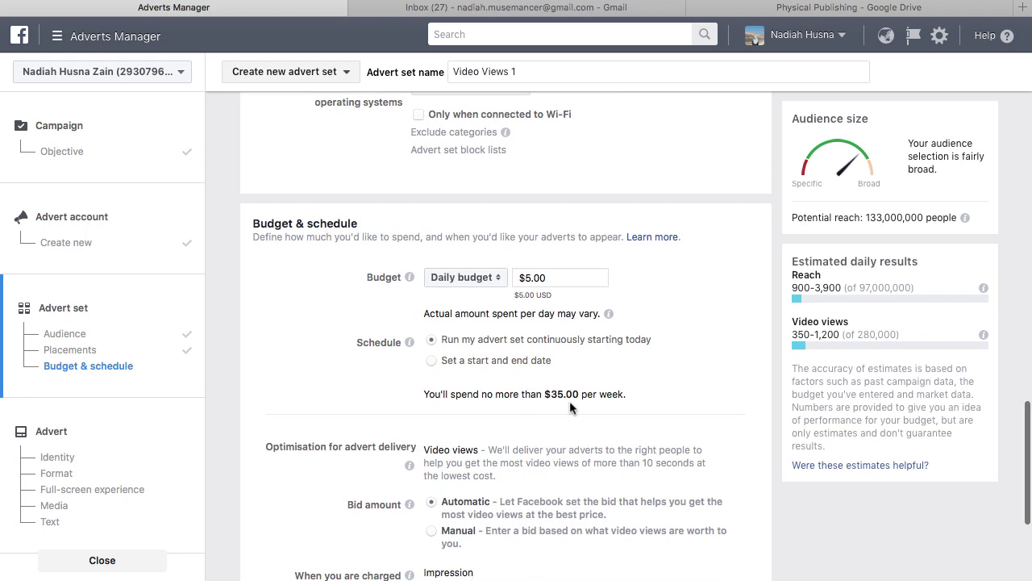
{"action": "scroll", "coordinate": [569, 402], "scroll_direction": "down", "scroll_amount": 5}
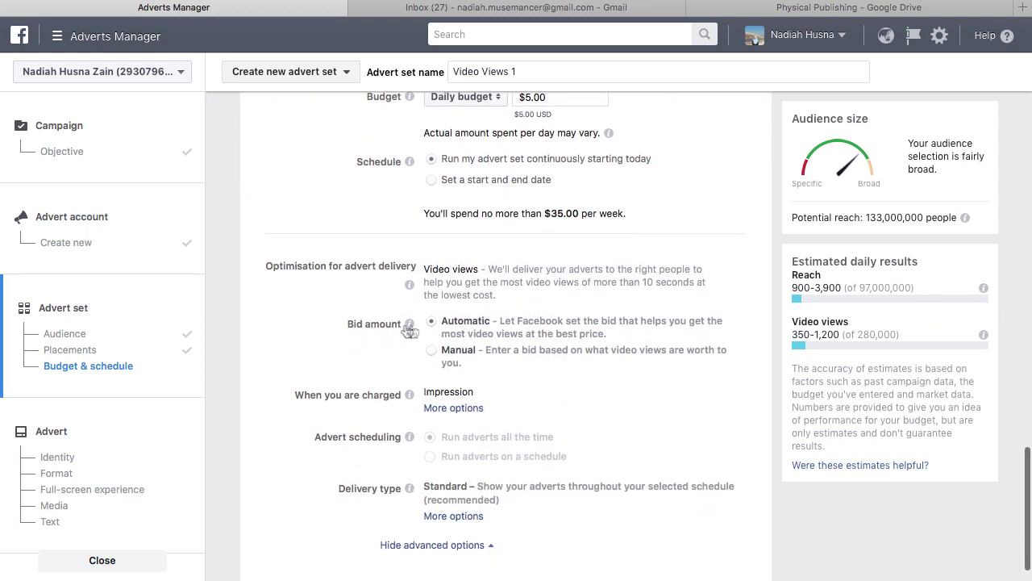
{"action": "mouse_move", "coordinate": [410, 324]}
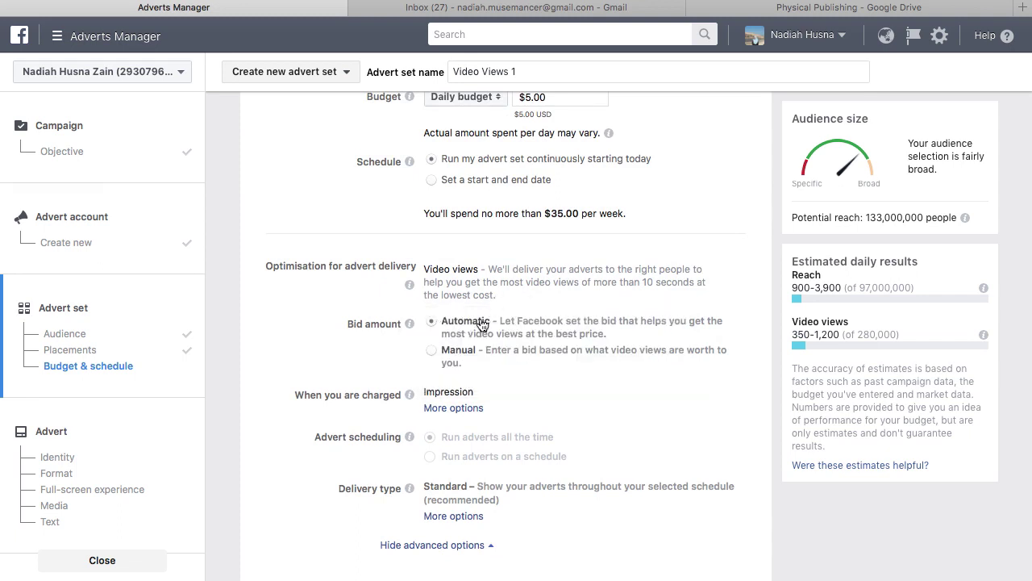
{"action": "scroll", "coordinate": [510, 373], "scroll_direction": "down", "scroll_amount": 2}
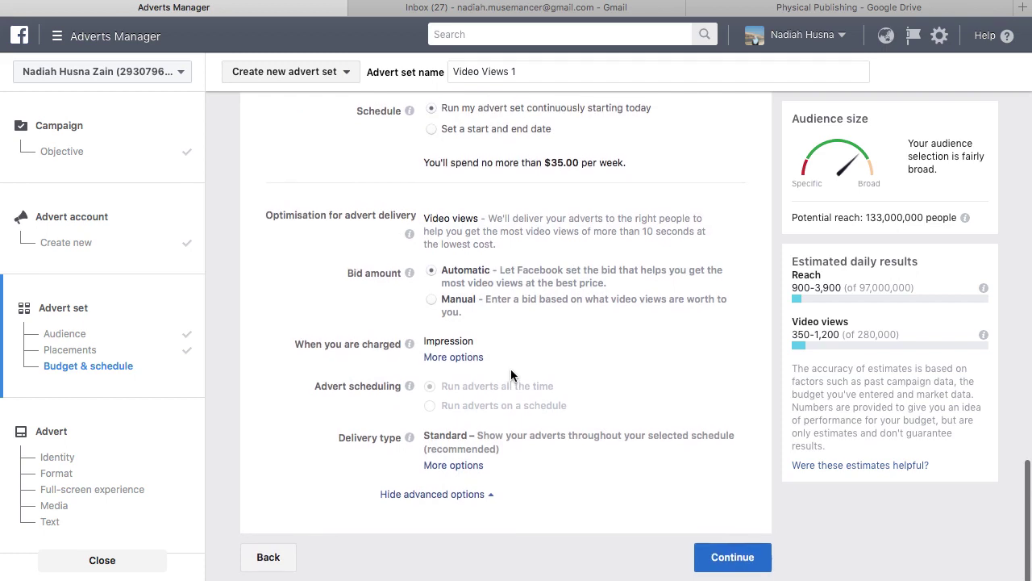
{"action": "mouse_move", "coordinate": [521, 410]}
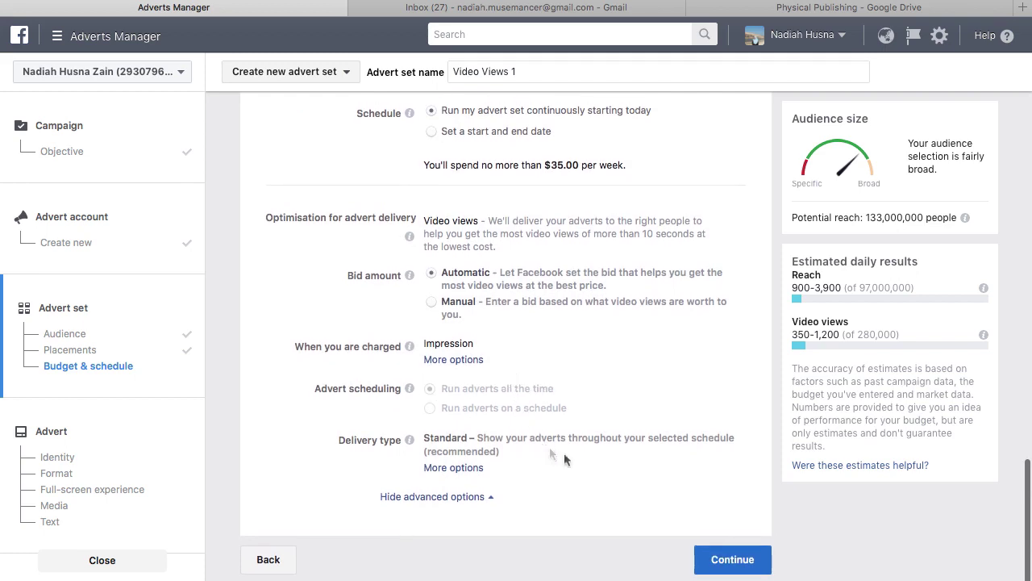
{"action": "left_click", "coordinate": [717, 562]}
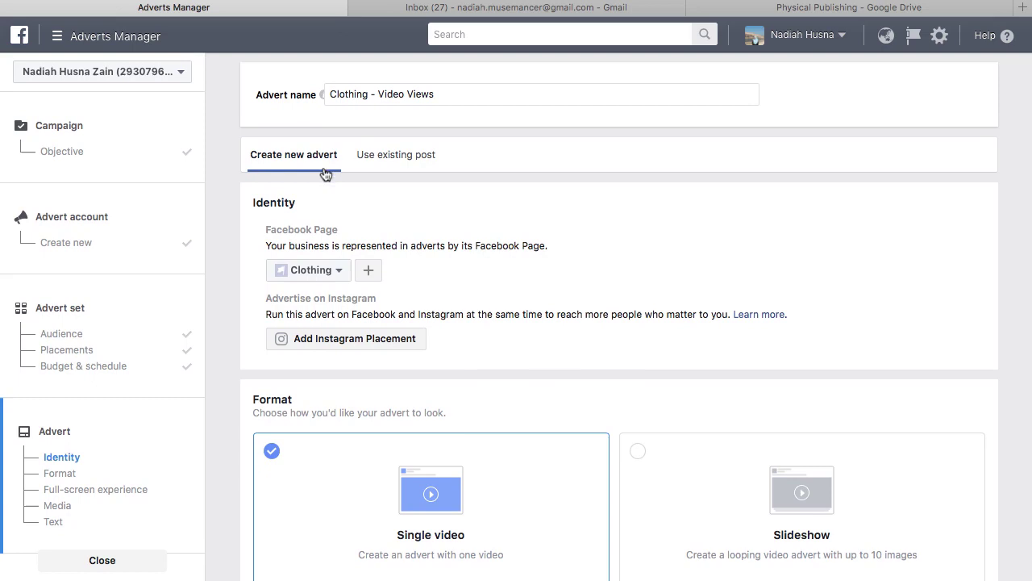
{"action": "scroll", "coordinate": [449, 299], "scroll_direction": "down", "scroll_amount": 5}
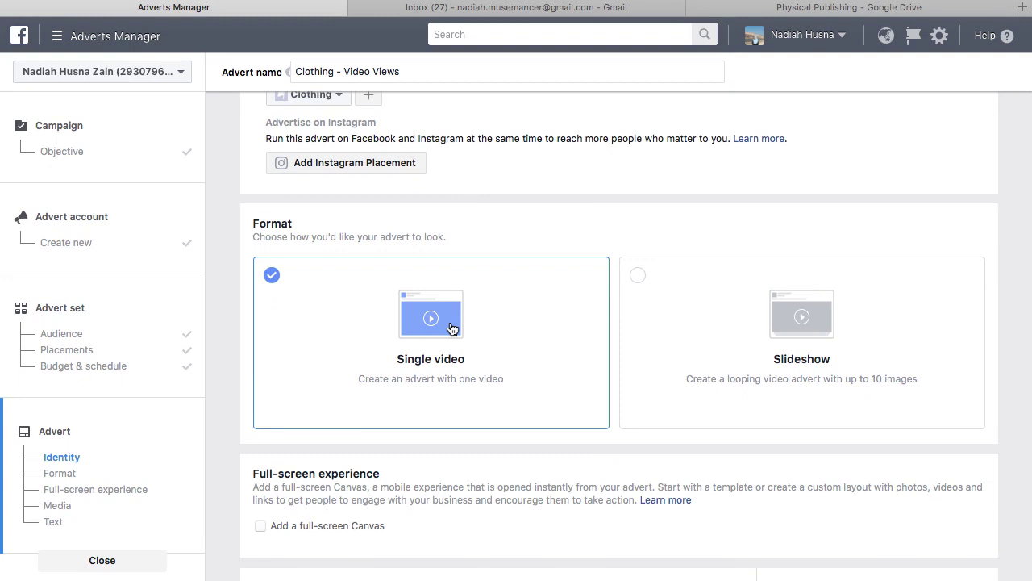
{"action": "scroll", "coordinate": [452, 327], "scroll_direction": "down", "scroll_amount": 10}
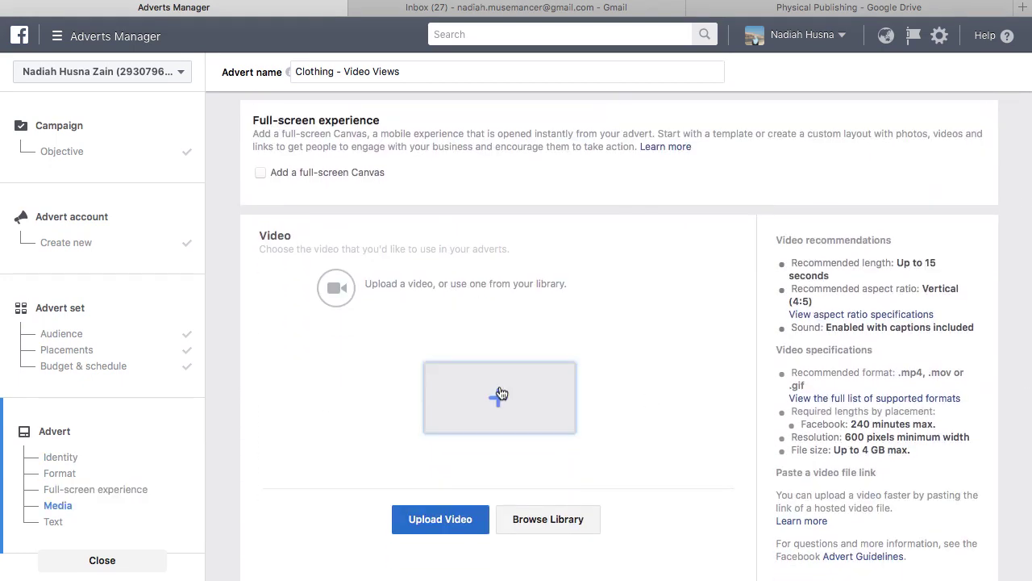
Upload IMG_6378.m4v from the Desktop as the advert's video.
{"action": "left_click", "coordinate": [508, 315]}
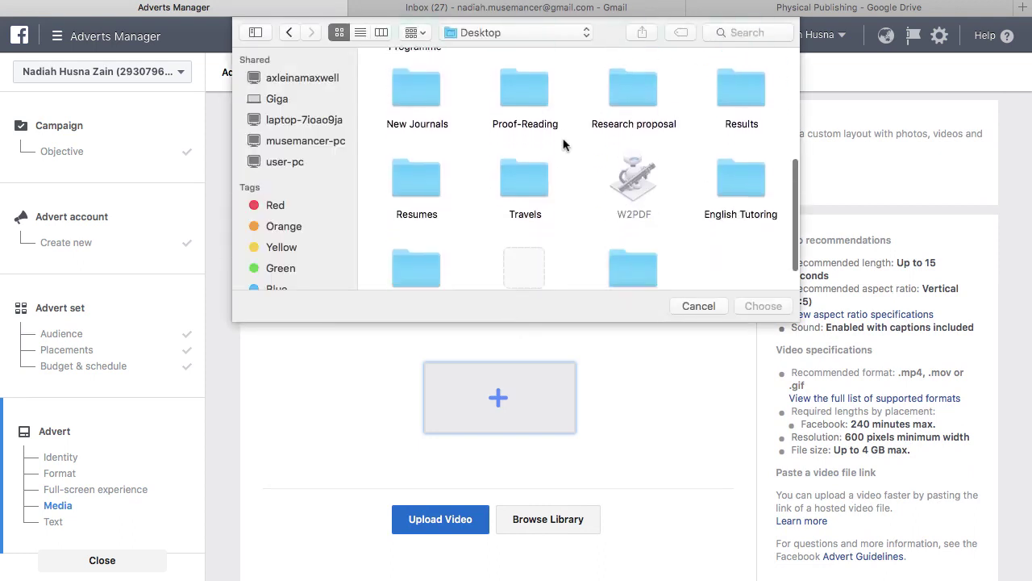
{"action": "scroll", "coordinate": [548, 186], "scroll_direction": "down", "scroll_amount": 2}
{"action": "left_click", "coordinate": [533, 242]}
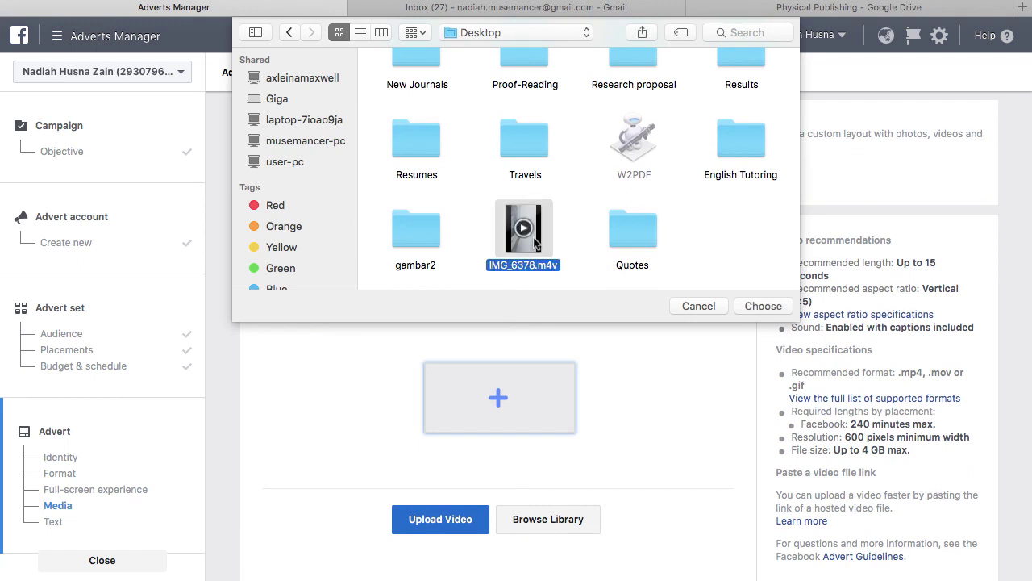
{"action": "left_click", "coordinate": [753, 307]}
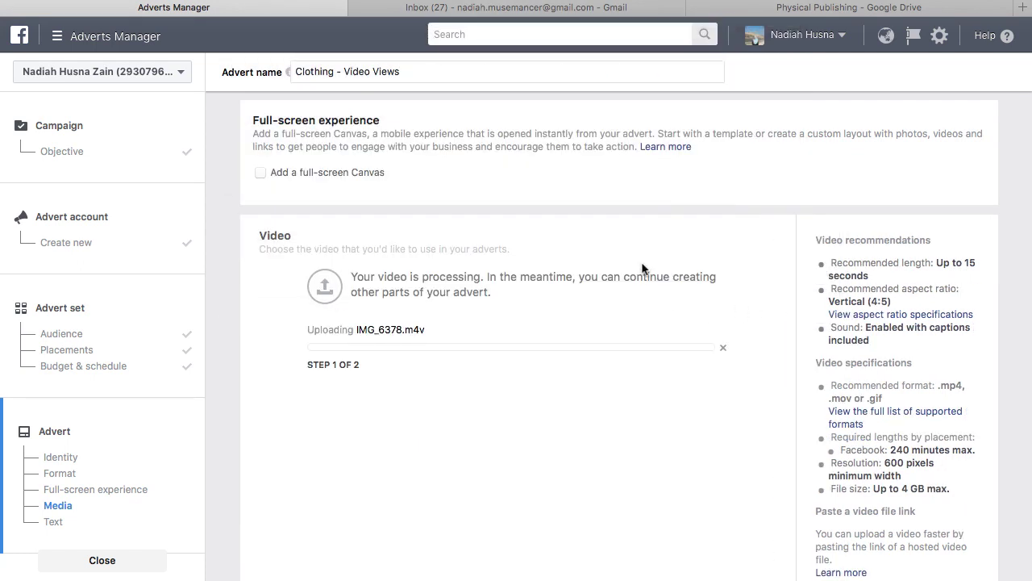
{"action": "scroll", "coordinate": [642, 268], "scroll_direction": "down", "scroll_amount": 5}
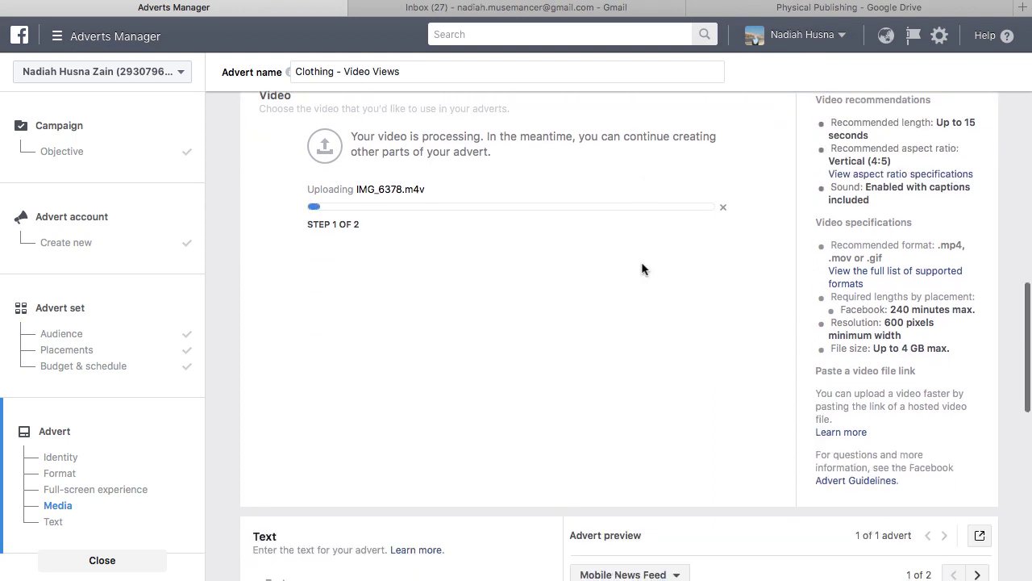
{"action": "scroll", "coordinate": [642, 267], "scroll_direction": "down", "scroll_amount": 2}
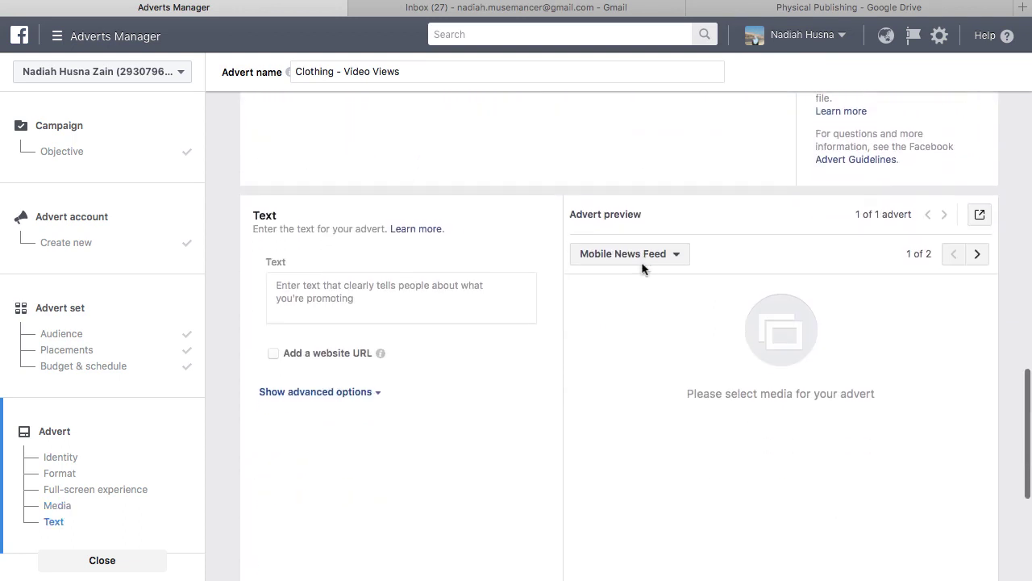
Enter 'This is a demo Facebook ad' as the advert's text.
{"action": "left_click", "coordinate": [401, 296]}
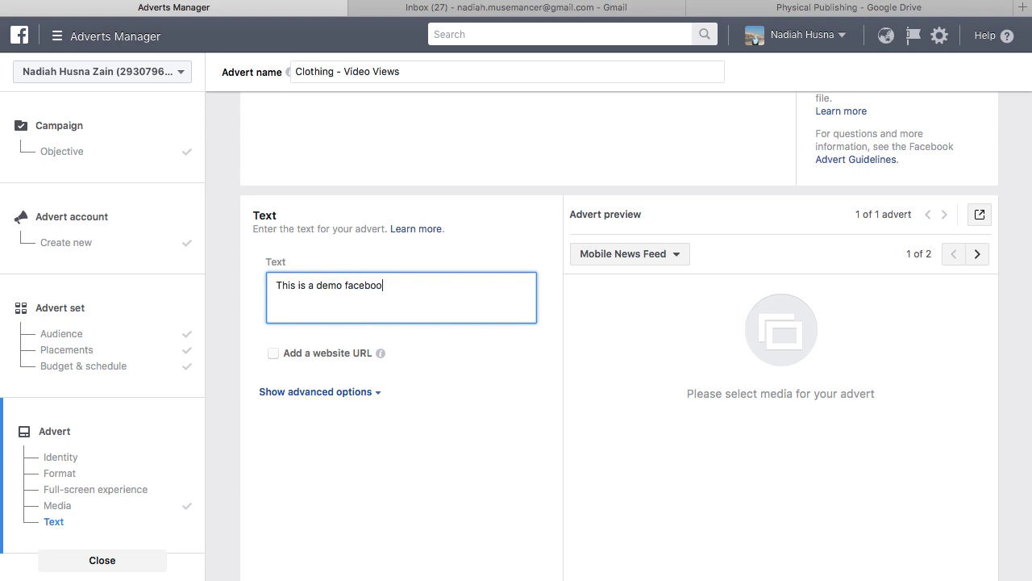
{"action": "type", "text": "ad"}
{"action": "scroll", "coordinate": [314, 456], "scroll_direction": "down", "scroll_amount": 5}
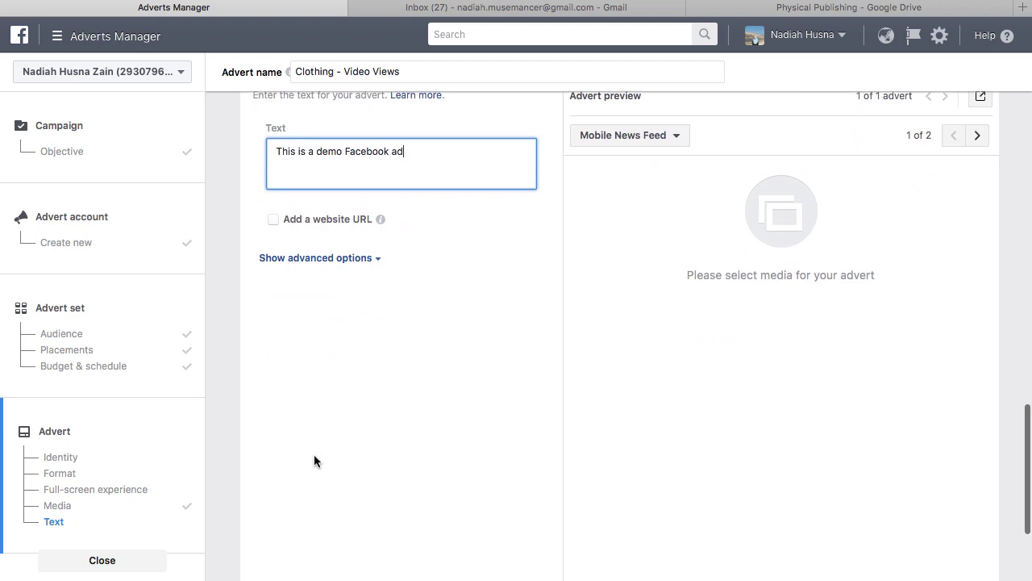
{"action": "scroll", "coordinate": [314, 459], "scroll_direction": "up", "scroll_amount": 5}
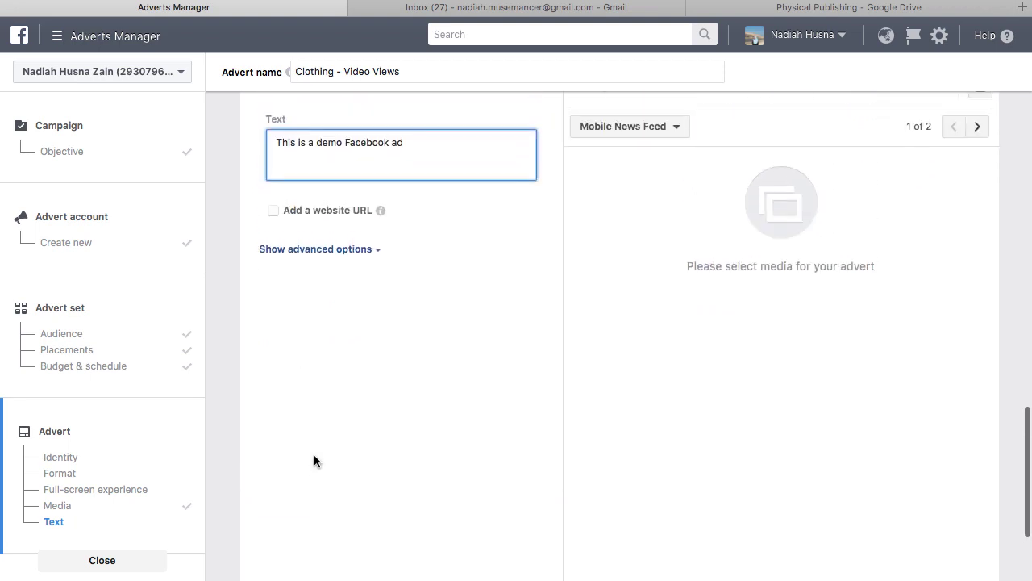
{"action": "scroll", "coordinate": [314, 454], "scroll_direction": "up", "scroll_amount": 3}
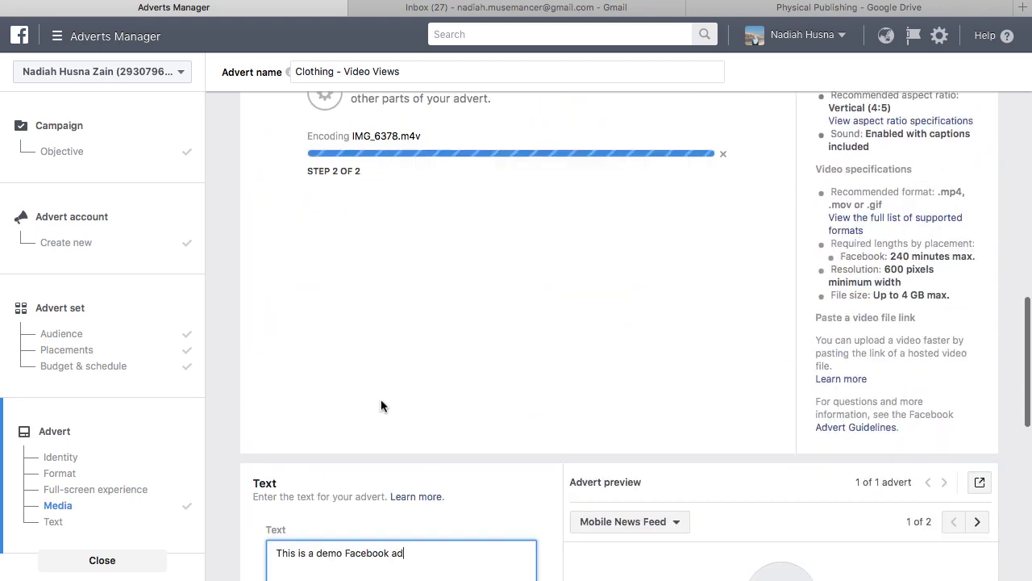
{"action": "scroll", "coordinate": [382, 406], "scroll_direction": "down", "scroll_amount": 3}
{"action": "scroll", "coordinate": [382, 406], "scroll_direction": "down", "scroll_amount": 5}
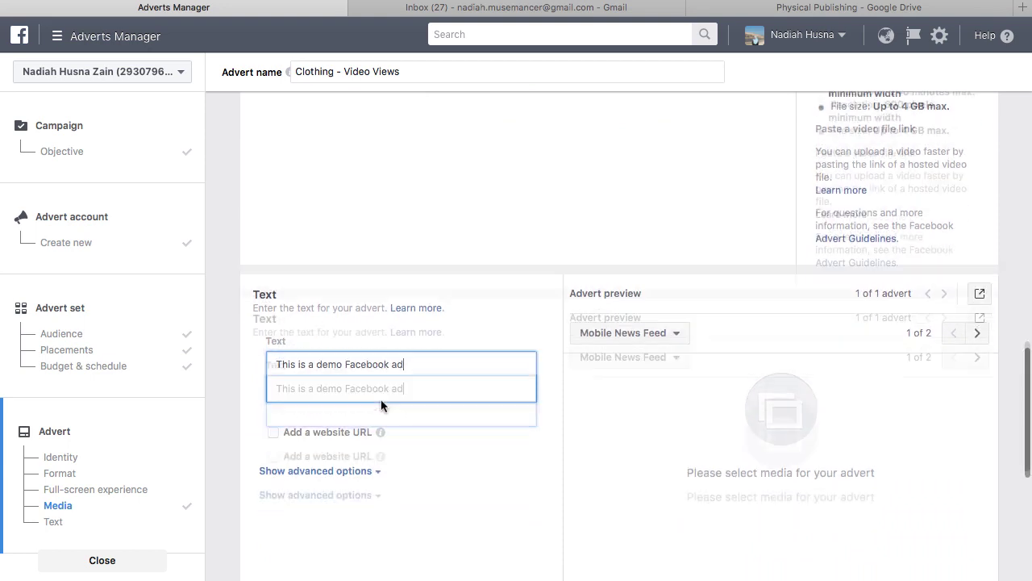
Scroll through the advert preview to inspect the post's text and processed video.
{"action": "scroll", "coordinate": [382, 406], "scroll_direction": "up", "scroll_amount": 6}
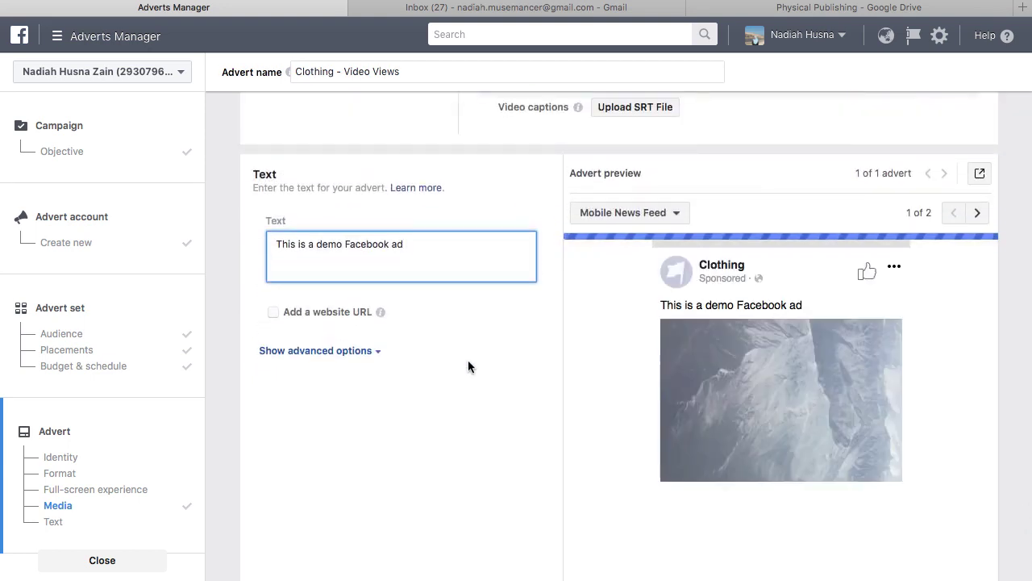
{"action": "scroll", "coordinate": [468, 363], "scroll_direction": "down", "scroll_amount": 1}
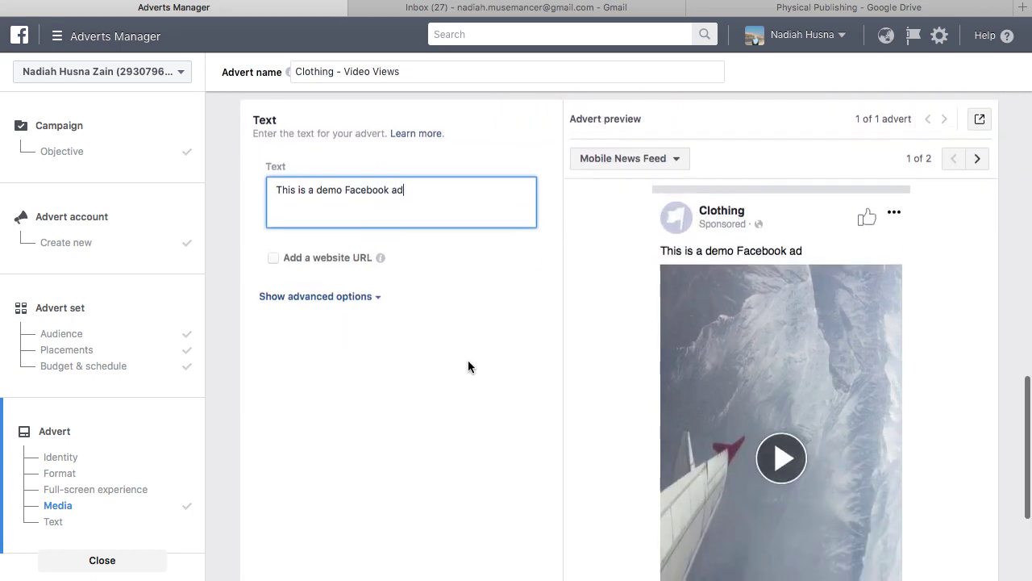
{"action": "scroll", "coordinate": [467, 364], "scroll_direction": "down", "scroll_amount": 1}
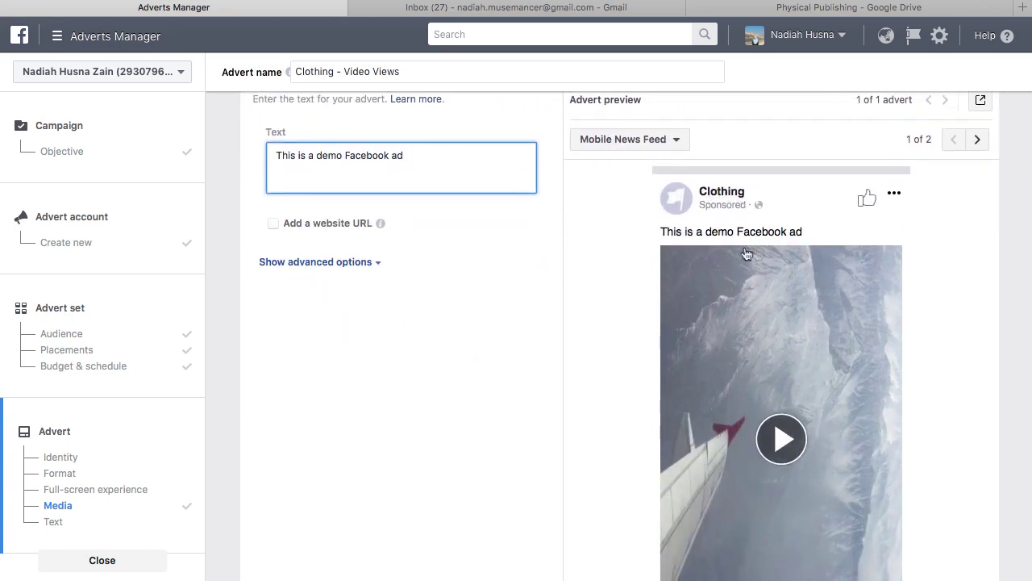
{"action": "scroll", "coordinate": [924, 297], "scroll_direction": "down", "scroll_amount": 3}
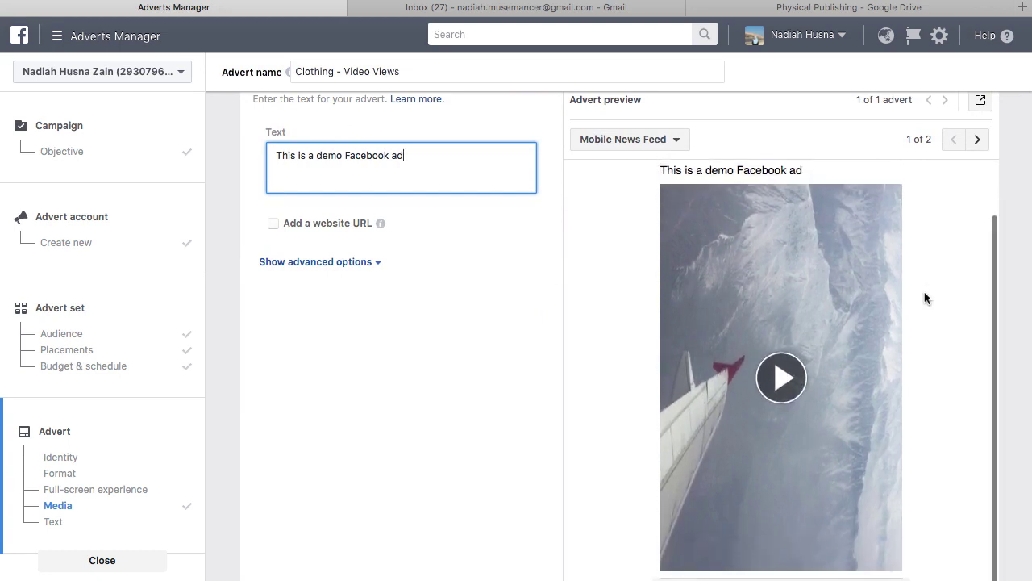
{"action": "scroll", "coordinate": [486, 434], "scroll_direction": "down", "scroll_amount": 5}
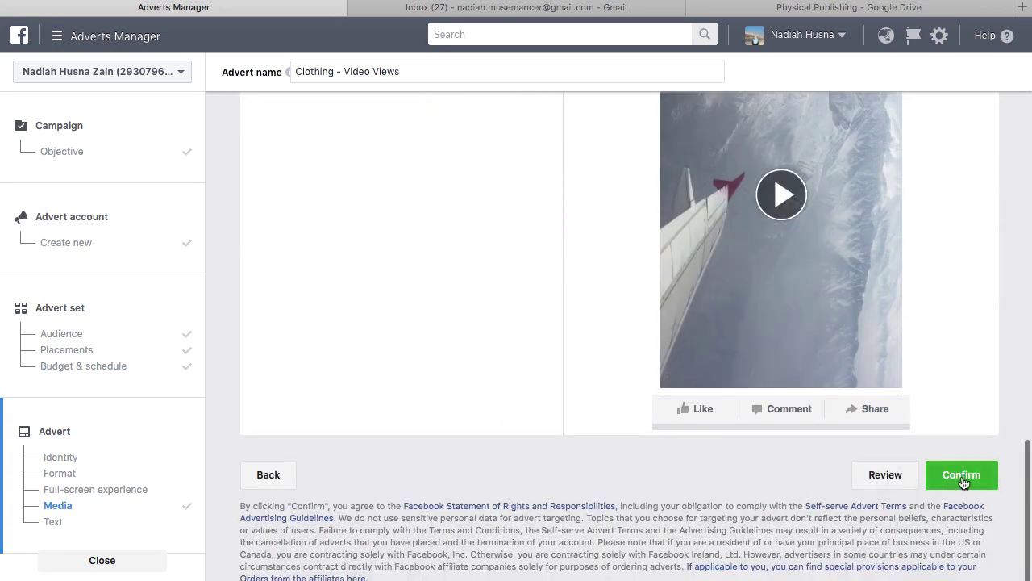